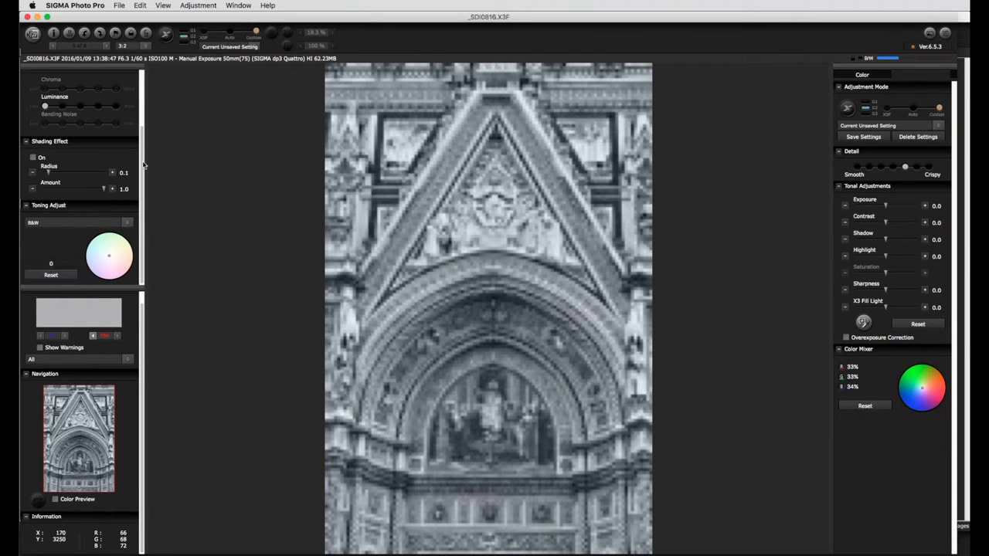
Make sure both Film Grain and Shading Effect are switched off for the cathedral facade photo
drag(140, 157, 140, 82)
click(39, 91)
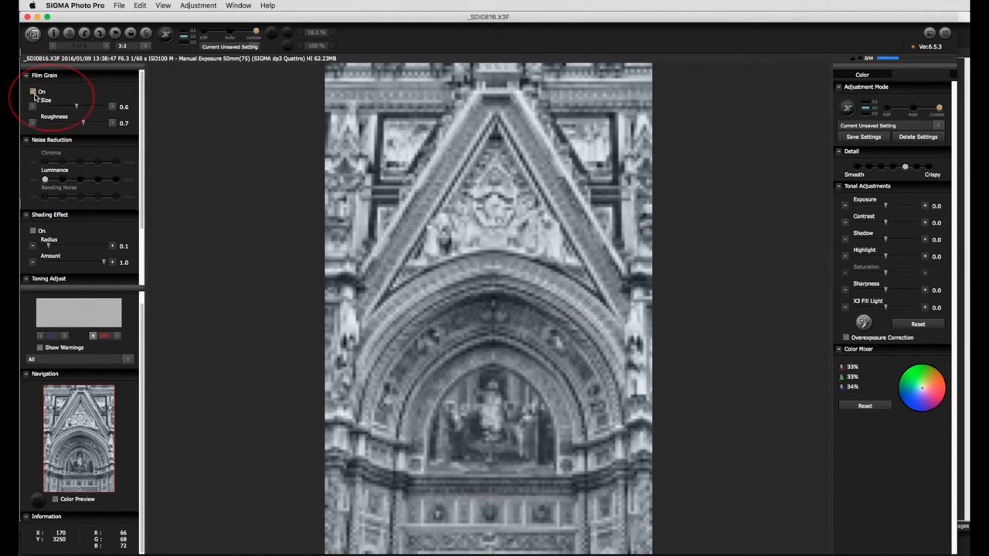
click(34, 231)
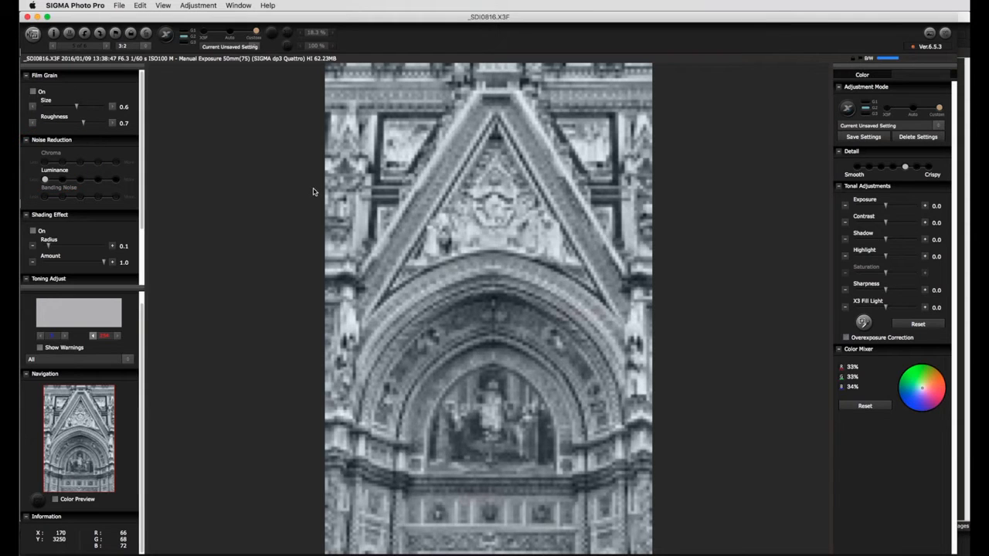
Centre the Detail setting and adjust the tones to Exposure 0.5, Contrast 1.0 and X3 Fill Light 0.5
click(893, 168)
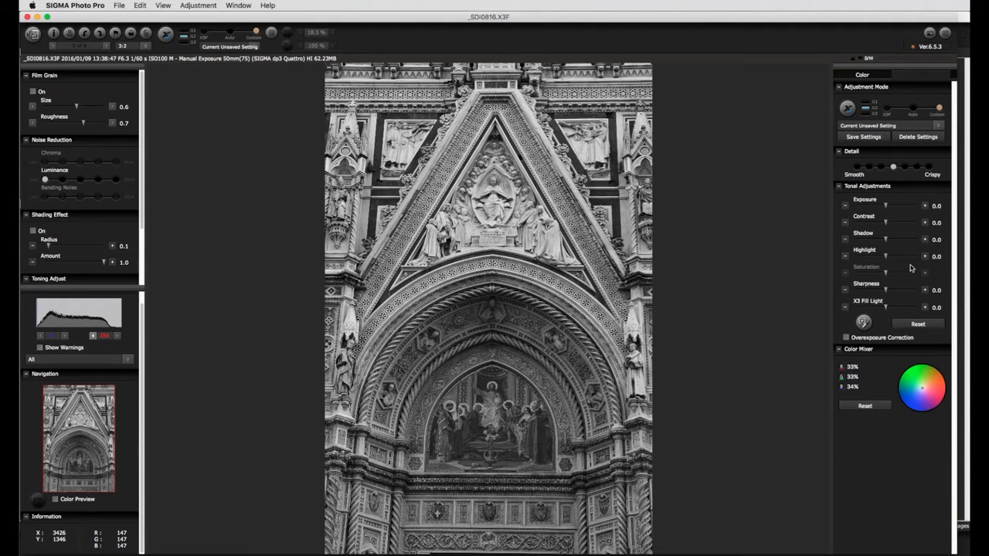
click(894, 206)
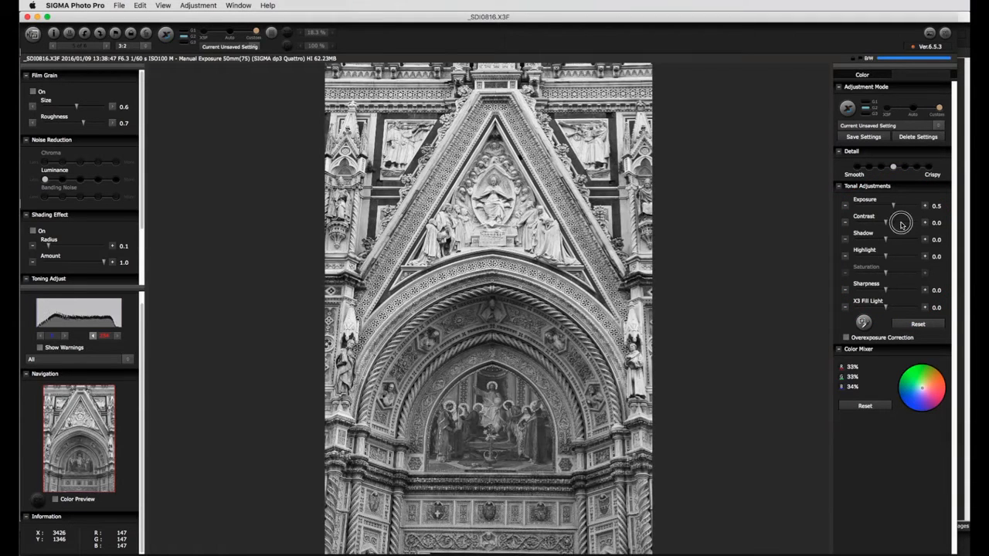
click(901, 224)
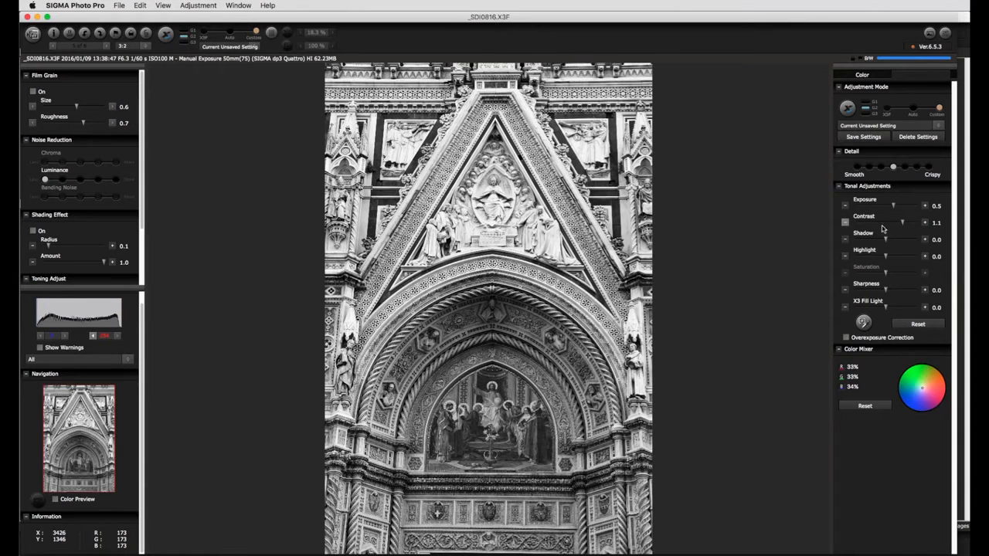
click(893, 308)
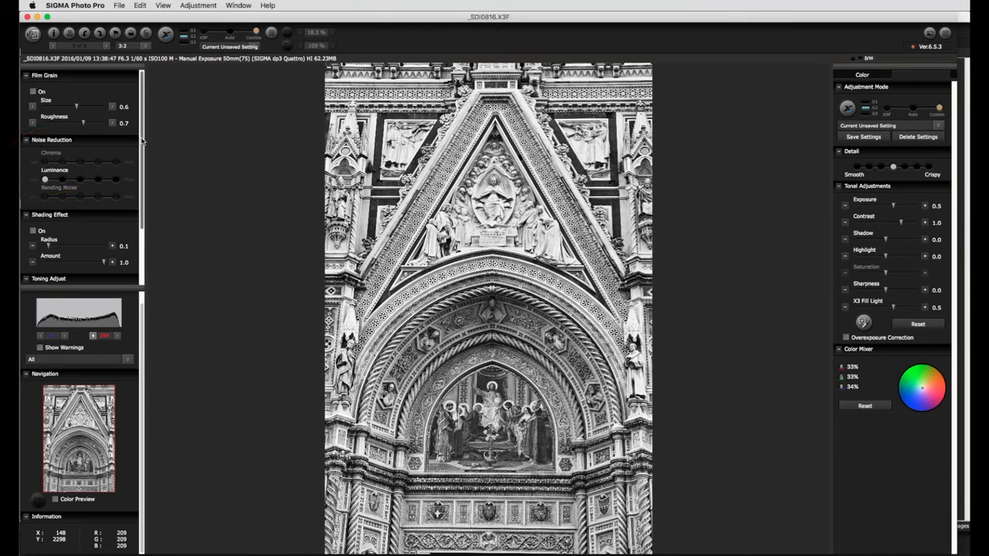
Look through the Toning Adjust presets from Red to Custom, keeping B&W selected
drag(143, 140, 142, 210)
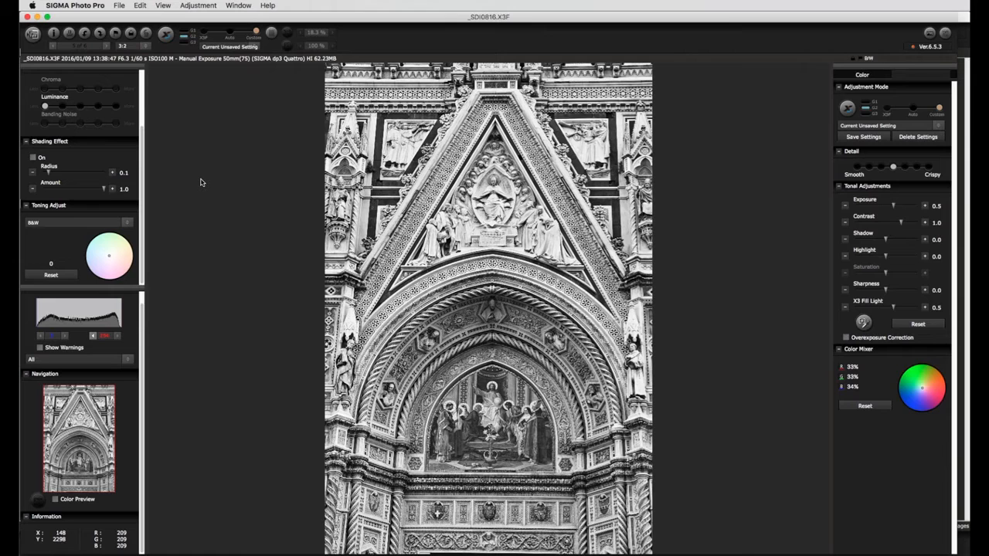
click(128, 224)
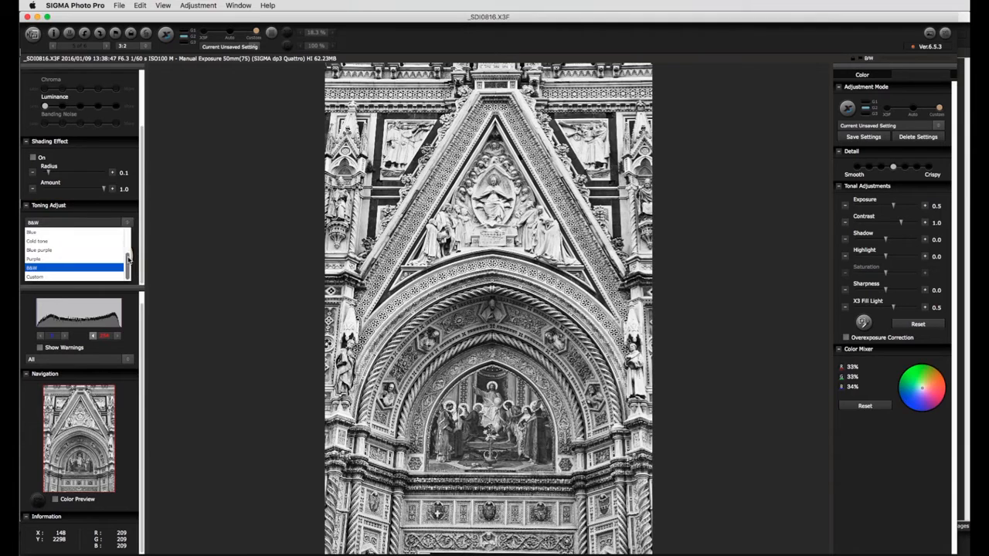
scroll(128, 247, up, 3)
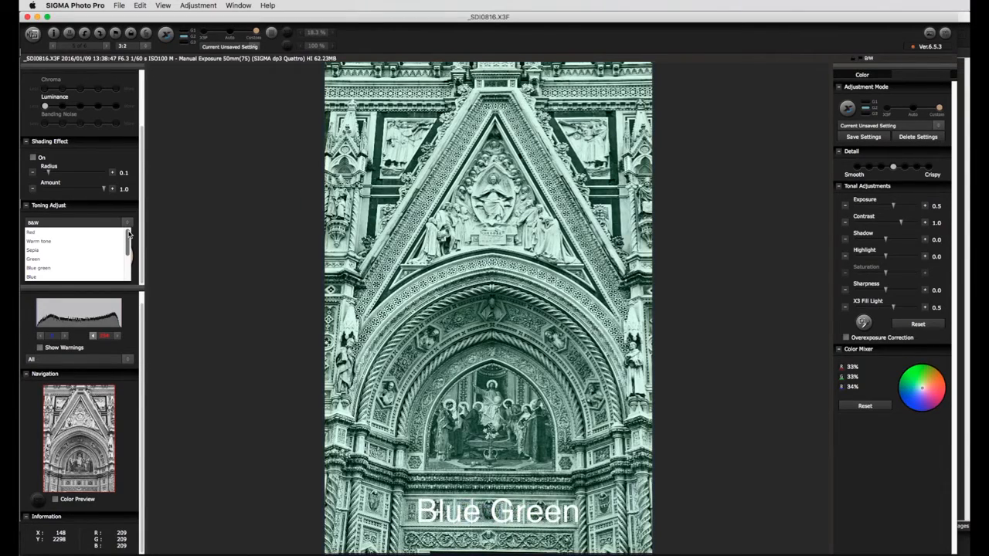
drag(129, 234, 127, 263)
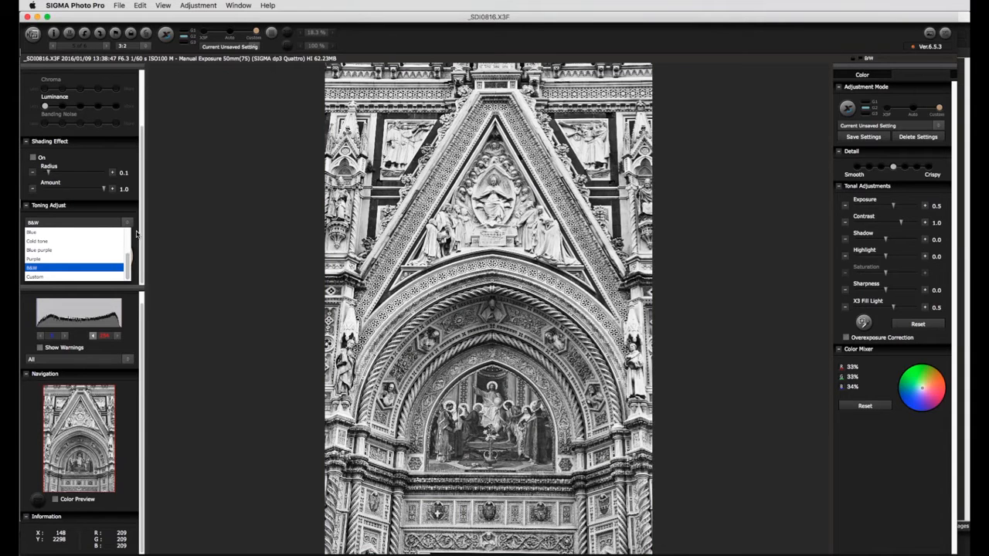
click(136, 233)
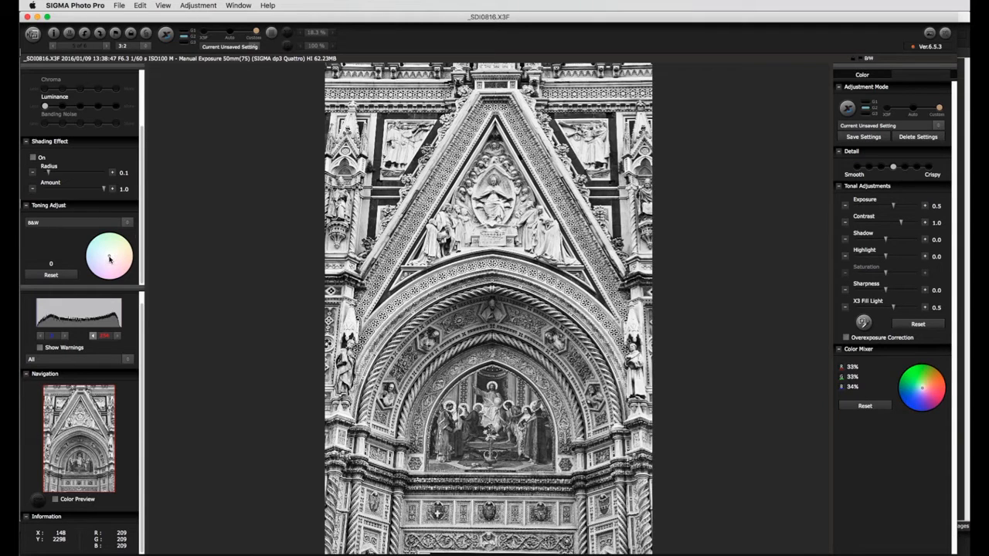
Give the monochrome facade photo a custom cool tint on the toning wheel, fine-tuning it to 3C
drag(111, 259, 105, 261)
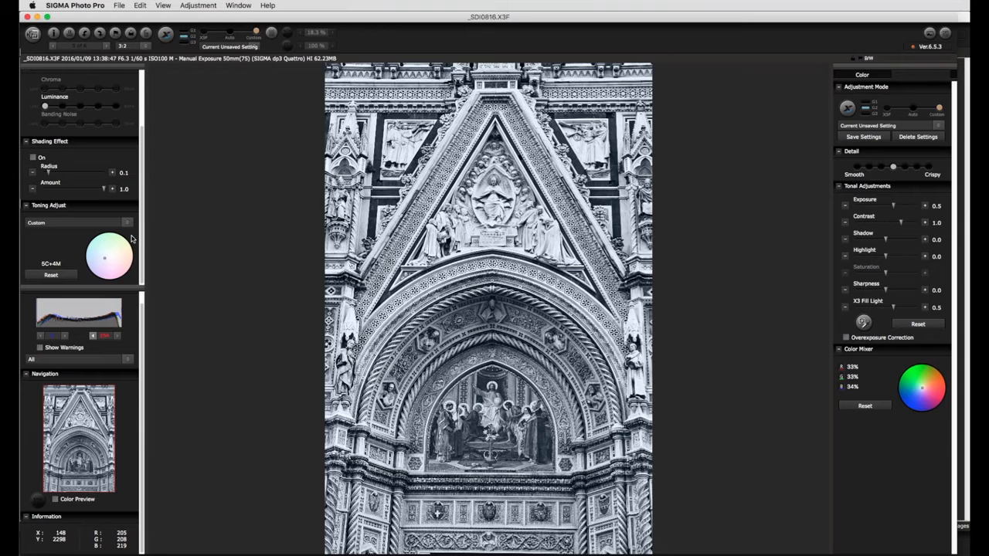
key(Right)
key(Right)
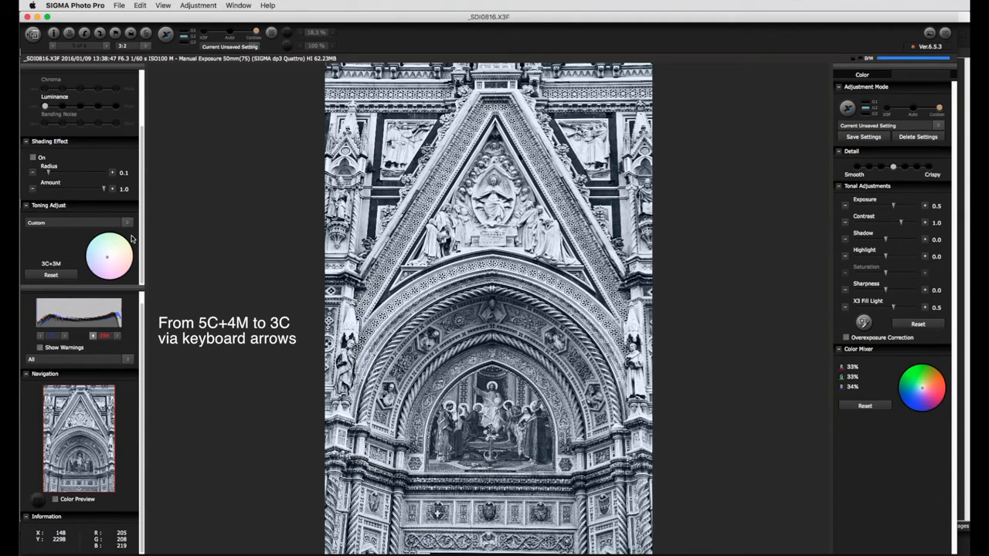
key(Up)
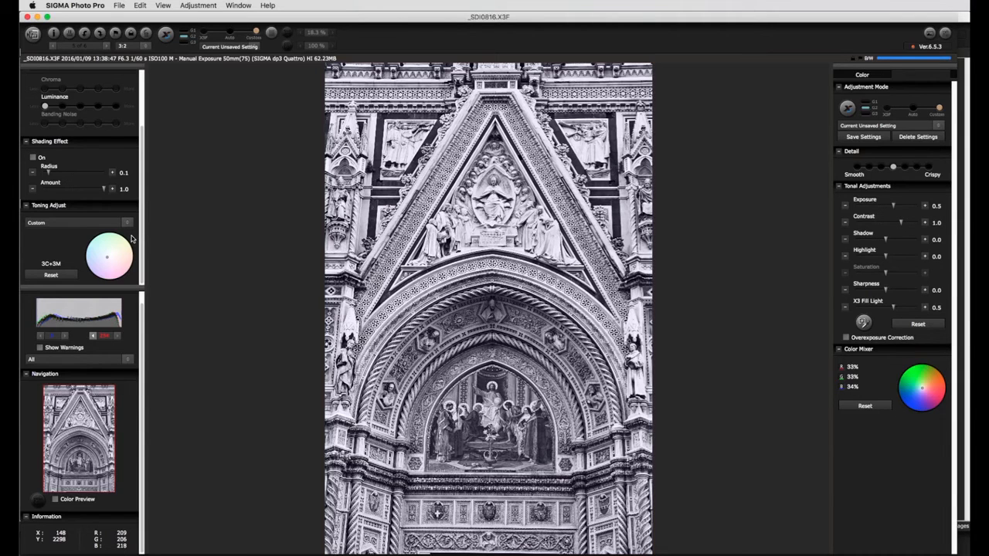
key(Up)
key(Up)
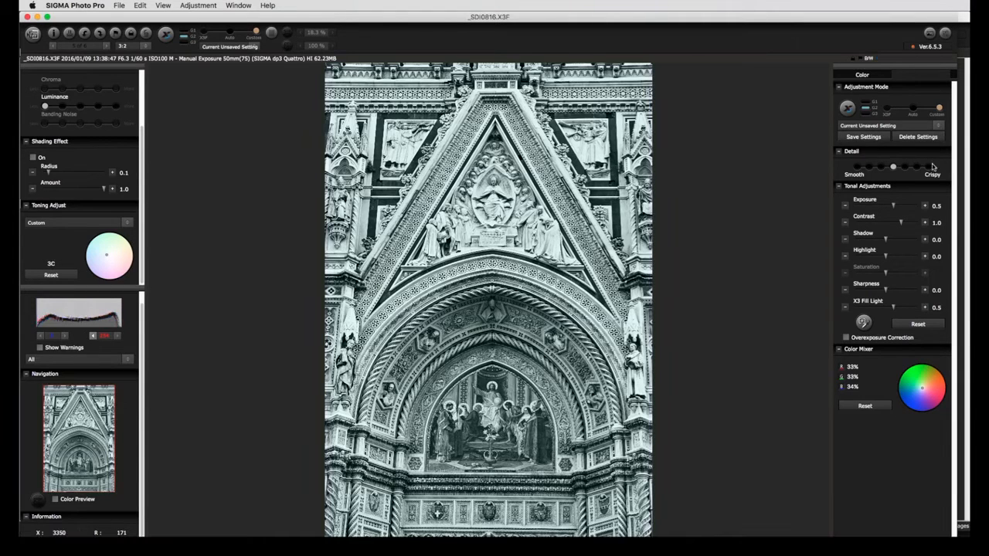
Set Detail one stop toward Crispy, and open the Save Images As options with G2 as the slot for the source file's settings
click(904, 166)
click(33, 34)
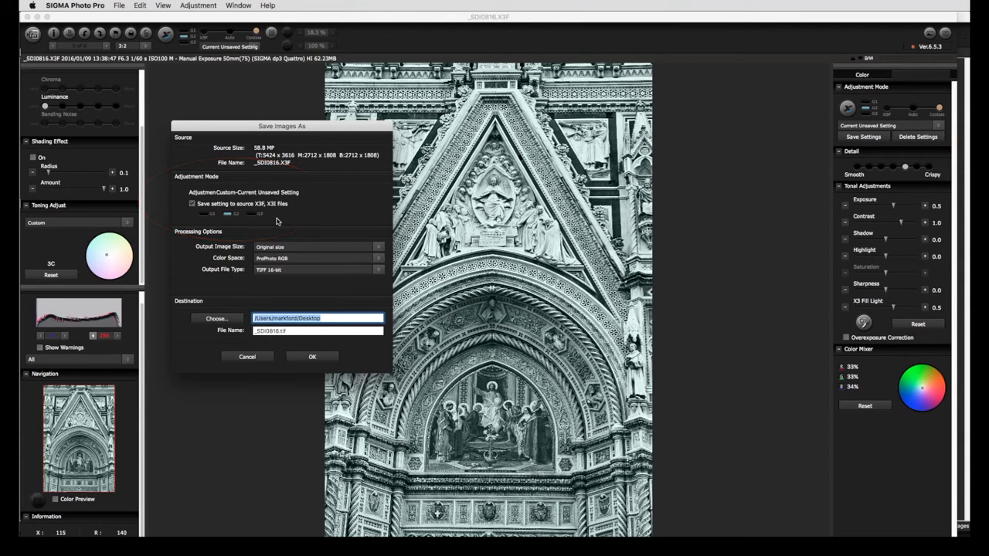
click(202, 219)
click(226, 214)
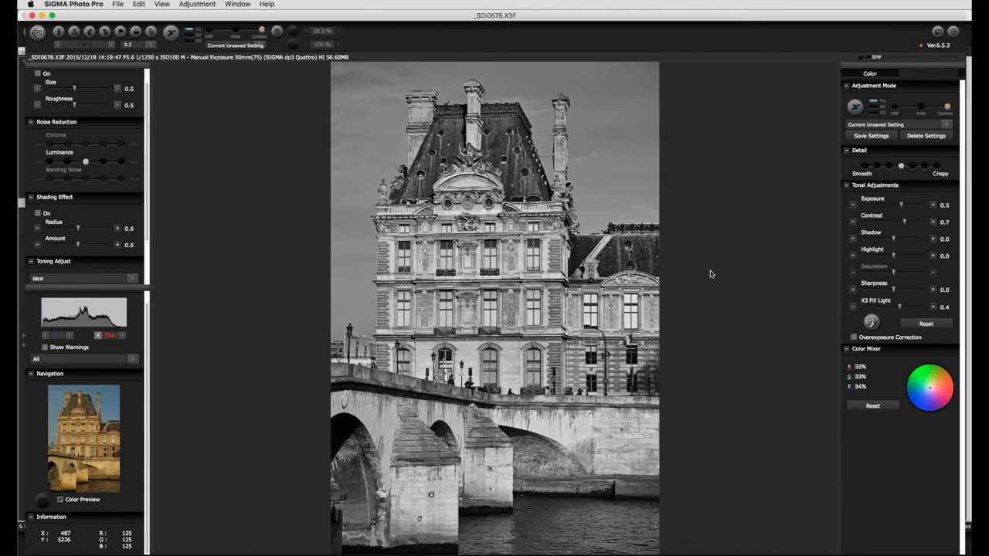
Try the Color Mixer on the riverside palace photo at R 98% / B 2%, at G 7% / B 93%, and at a mainly green mix
click(955, 392)
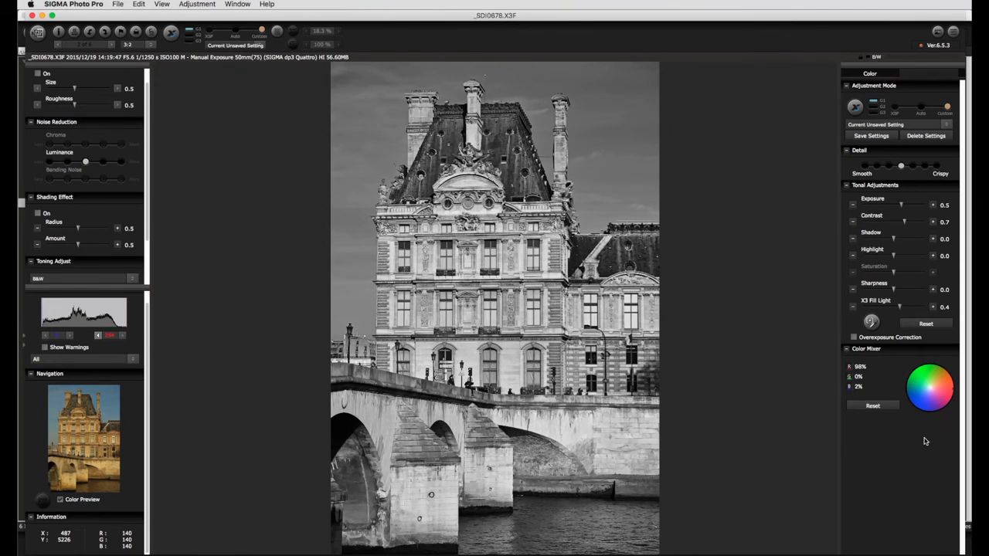
click(916, 409)
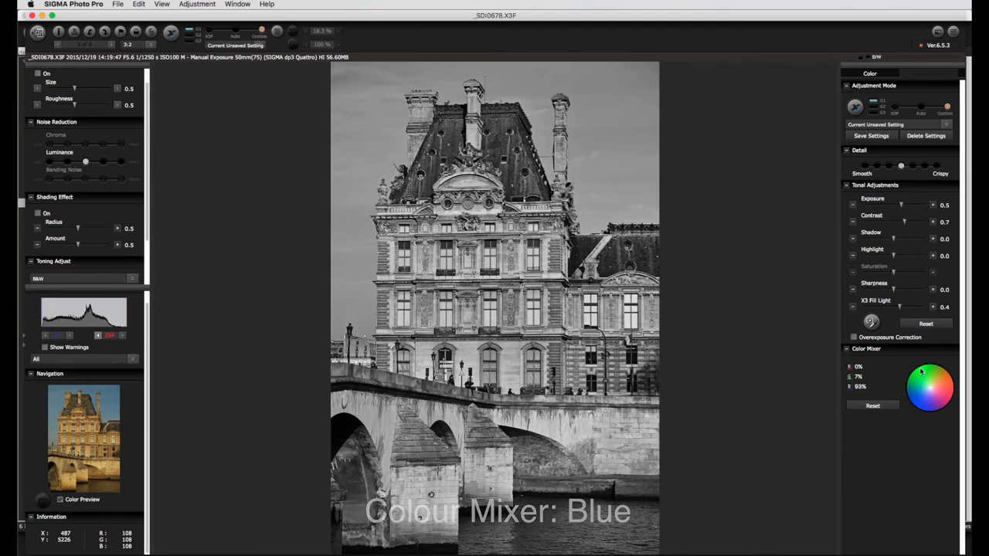
click(921, 372)
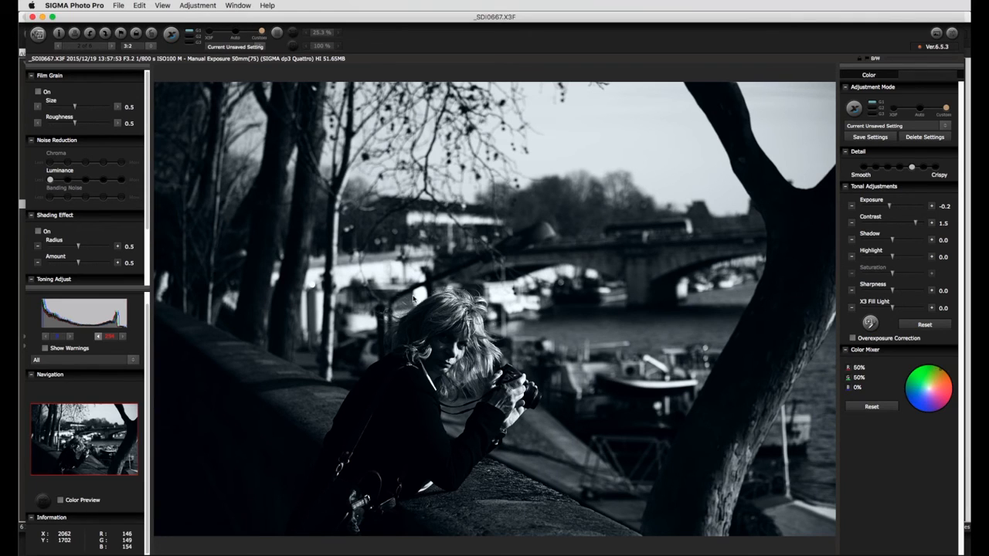
Switch on Film Grain for the photo of the woman by the river, with Size 0.6 and Roughness 0.7
click(38, 91)
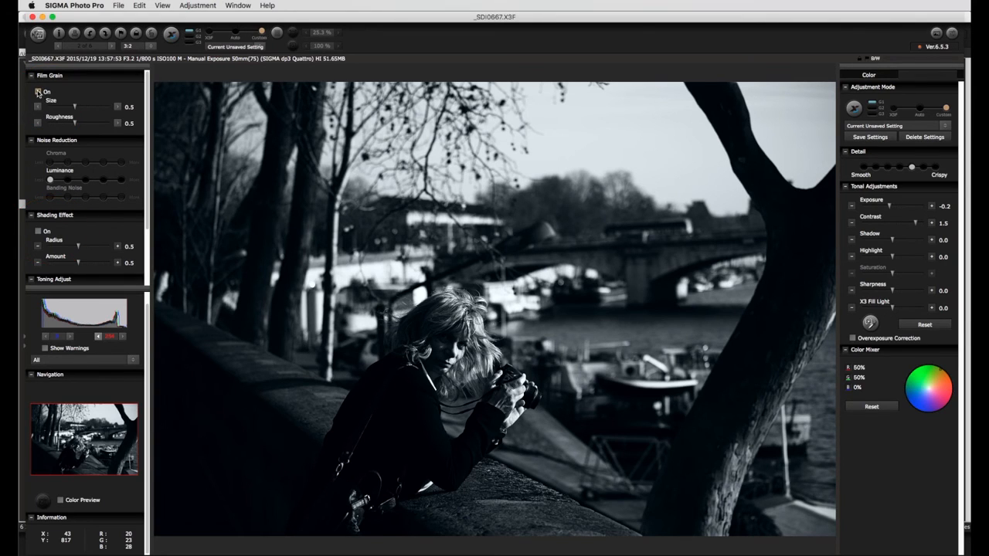
click(118, 108)
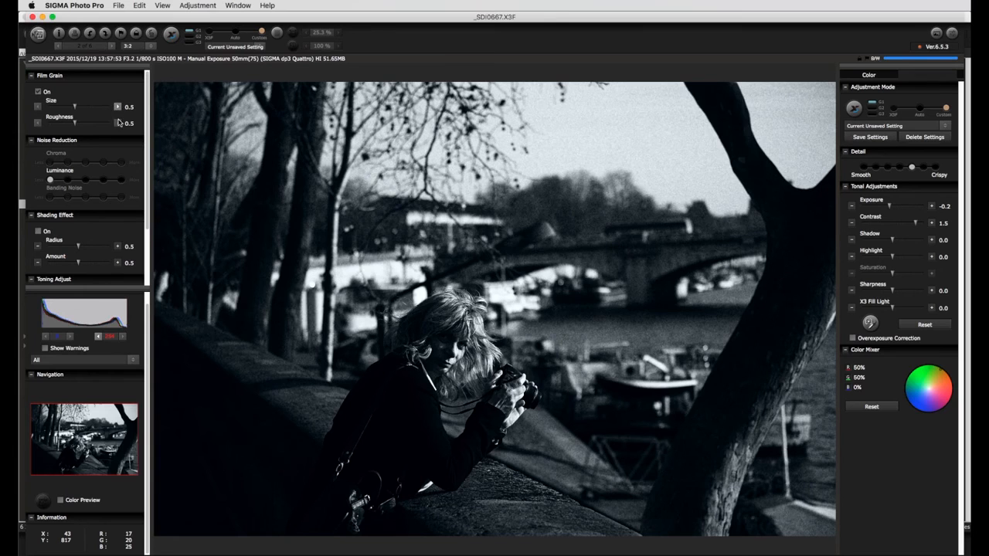
click(117, 124)
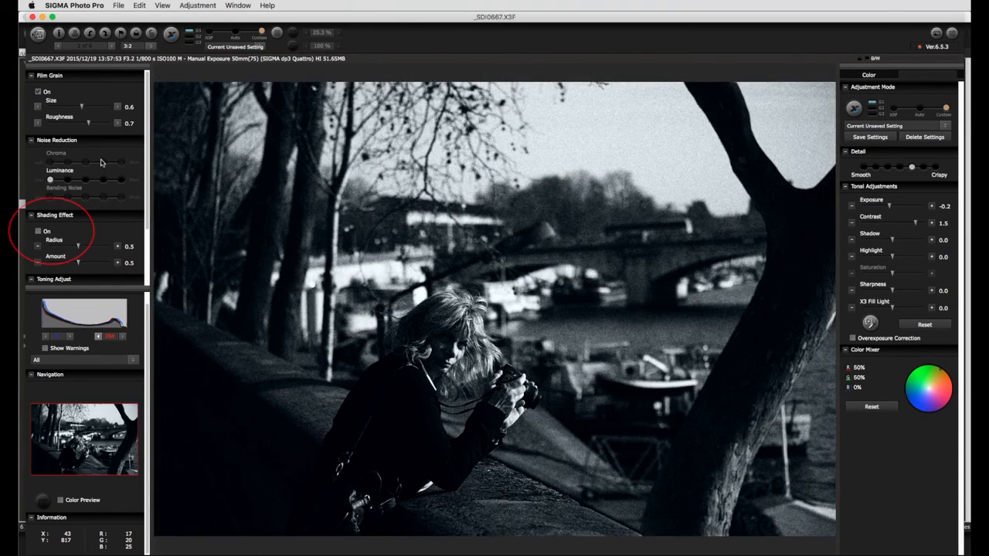
Switch on the Shading Effect for the riverside portrait, with Radius 0.1 and Amount 1.0
click(38, 232)
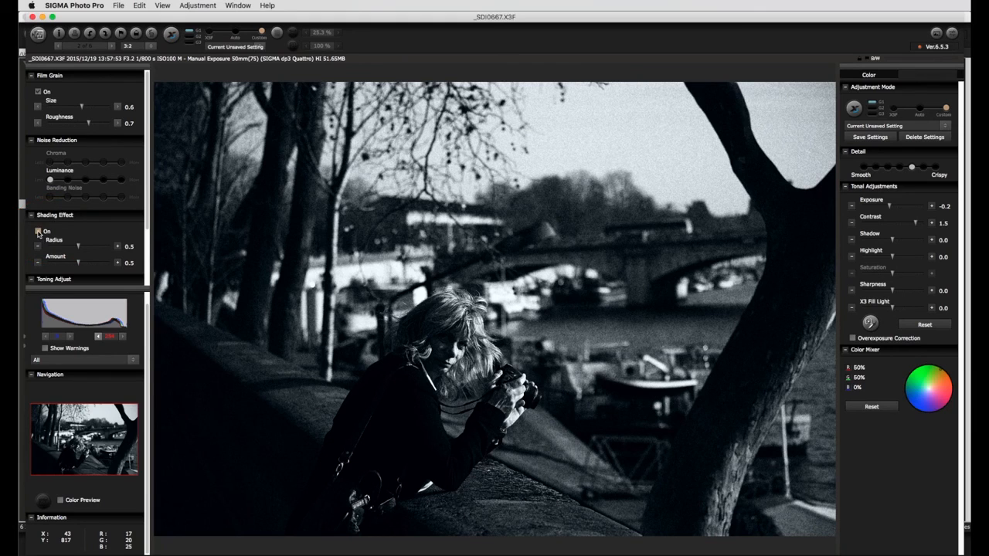
click(52, 246)
click(78, 263)
drag(78, 263, 109, 262)
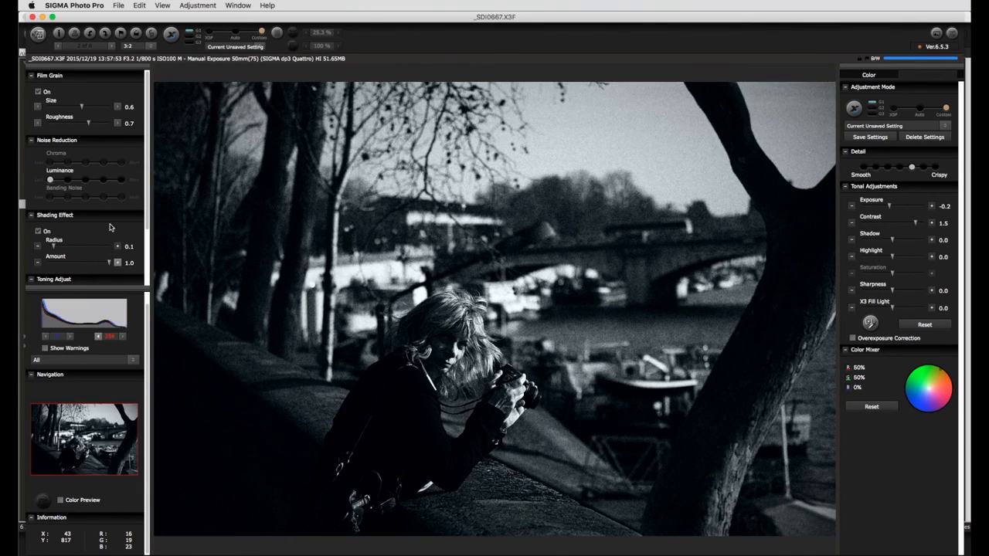